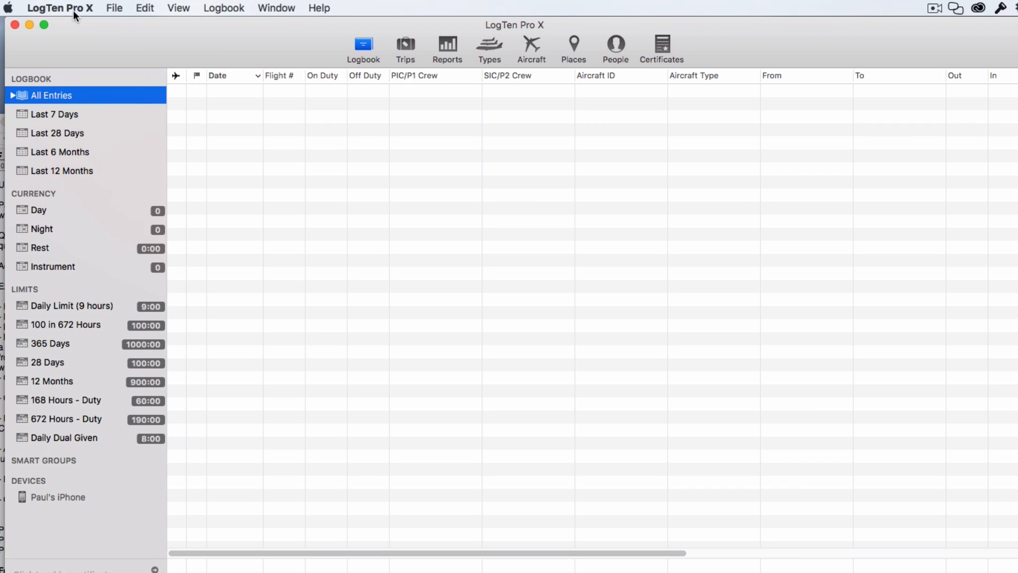
Go to the Time section of LogTen Pro X Preferences.
{"action": "left_click", "coordinate": [60, 8]}
{"action": "left_click", "coordinate": [60, 49]}
{"action": "left_click", "coordinate": [571, 116]}
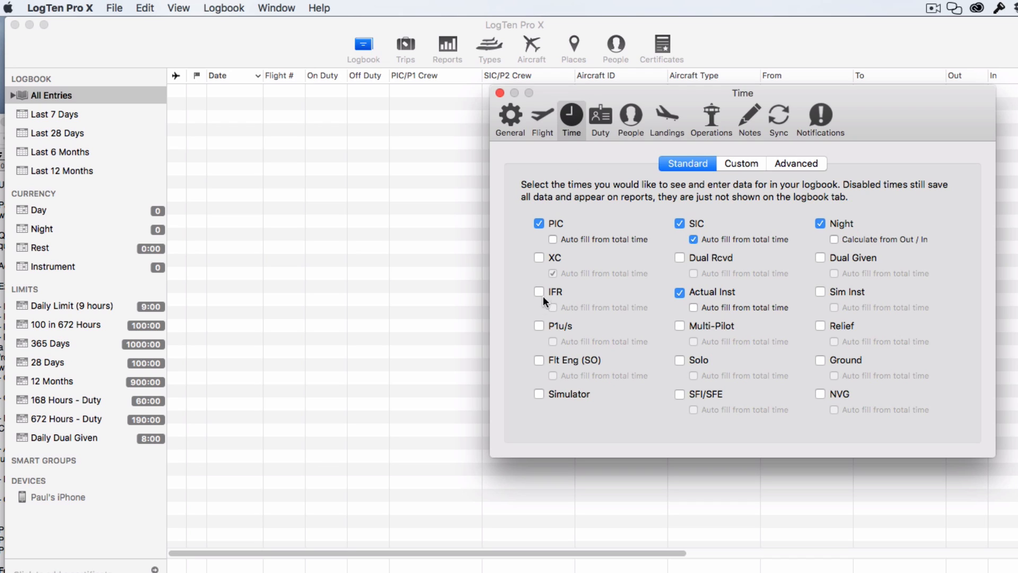
Enable logging of P1u/s, Dual Rcvd and Dual Given times.
{"action": "left_click", "coordinate": [539, 325]}
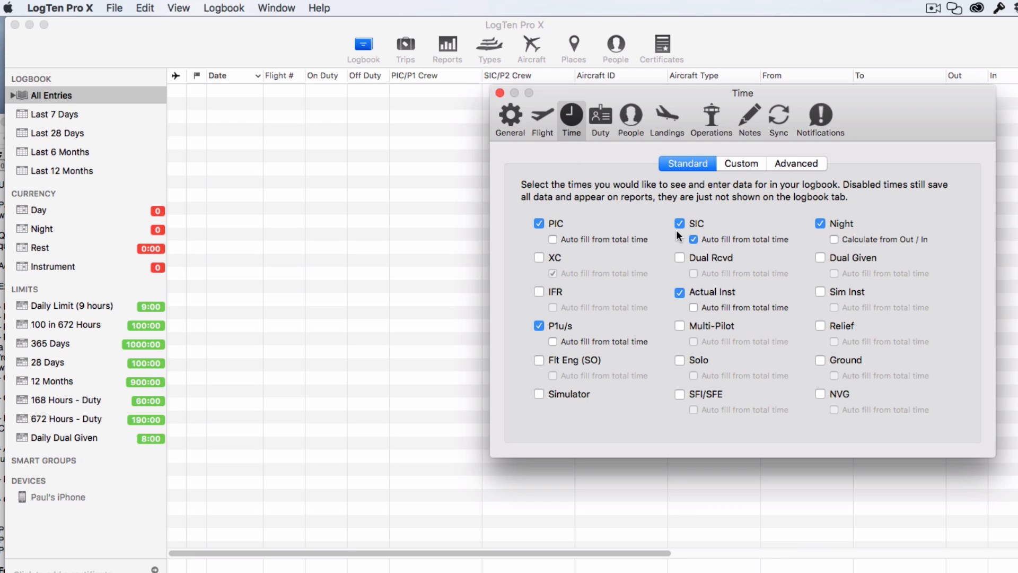
{"action": "left_click", "coordinate": [680, 257]}
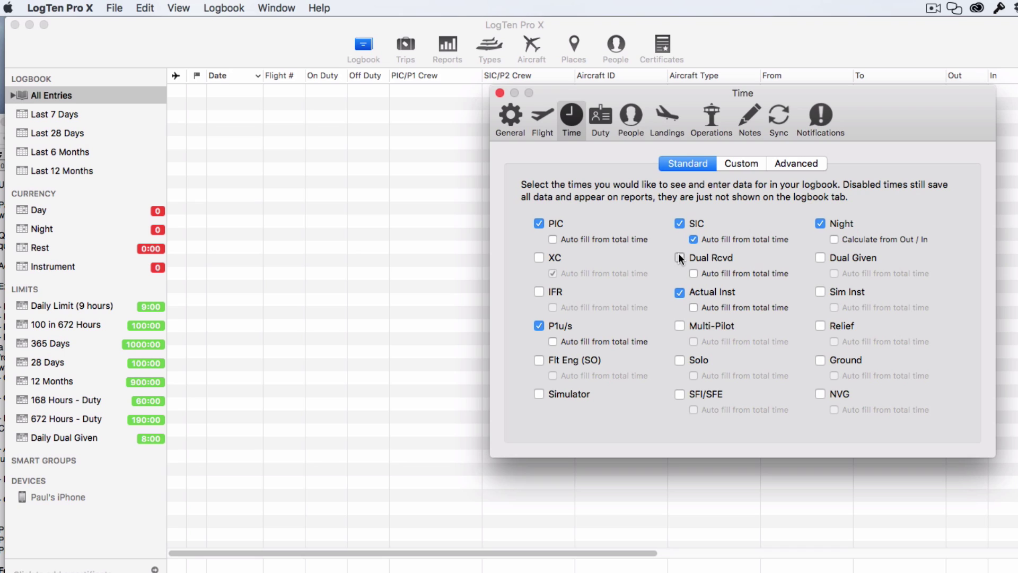
{"action": "left_click", "coordinate": [820, 256]}
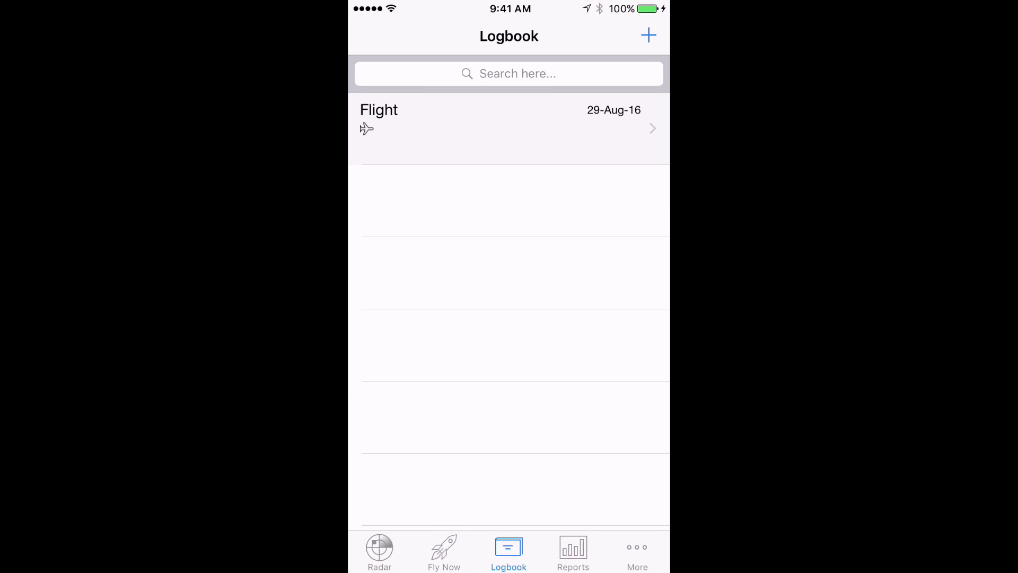
From a flight's Configure Fields, switch on the Dual Rcvd time field.
{"action": "left_click", "coordinate": [510, 128]}
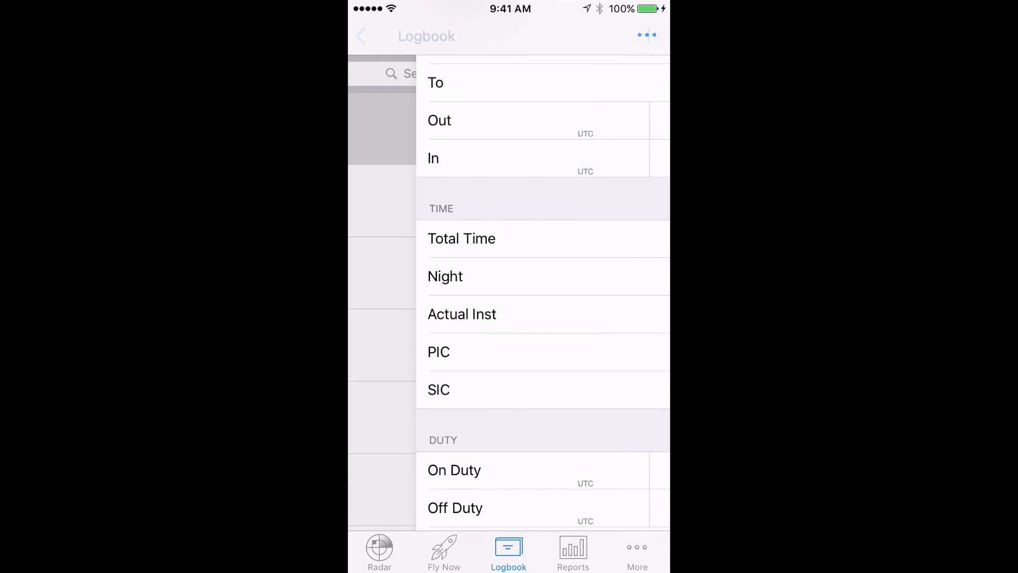
{"action": "left_click", "coordinate": [647, 36]}
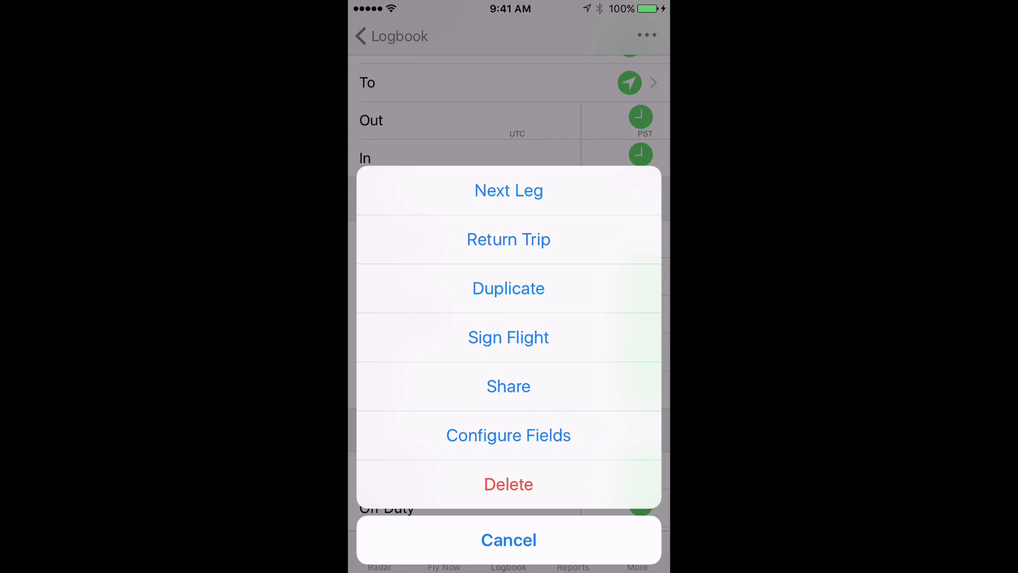
{"action": "left_click", "coordinate": [508, 435]}
{"action": "scroll", "coordinate": [509, 319], "scroll_direction": "down", "scroll_amount": 3}
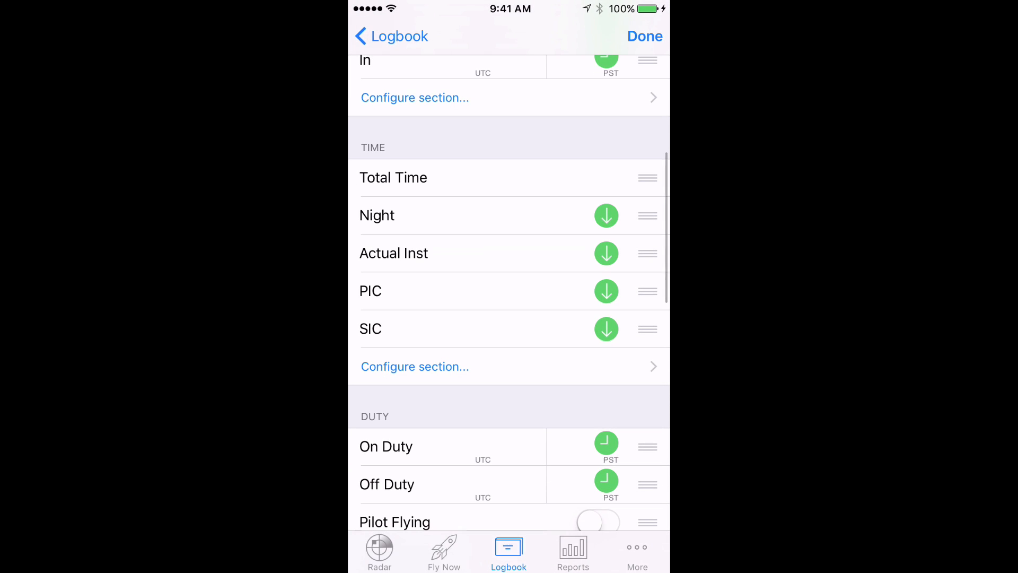
{"action": "left_click", "coordinate": [509, 366]}
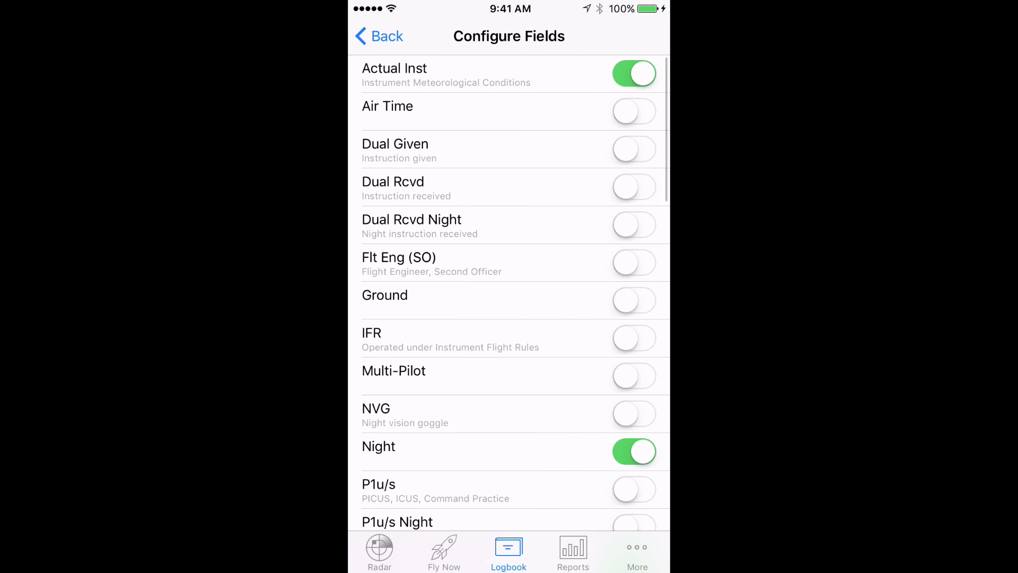
{"action": "left_click", "coordinate": [634, 188]}
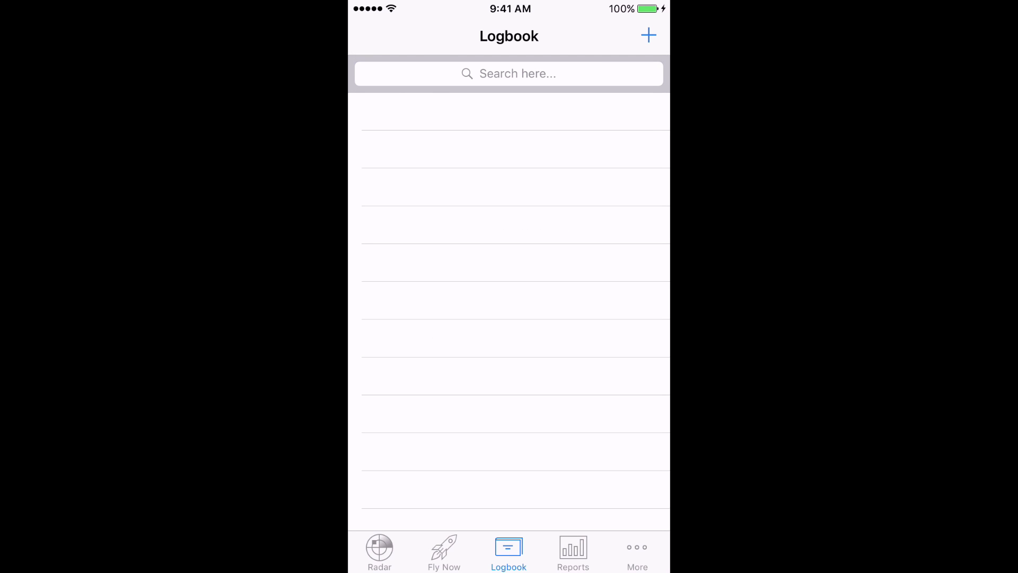
Start a new flight with 2500:00 Total Time.
{"action": "left_click", "coordinate": [648, 35]}
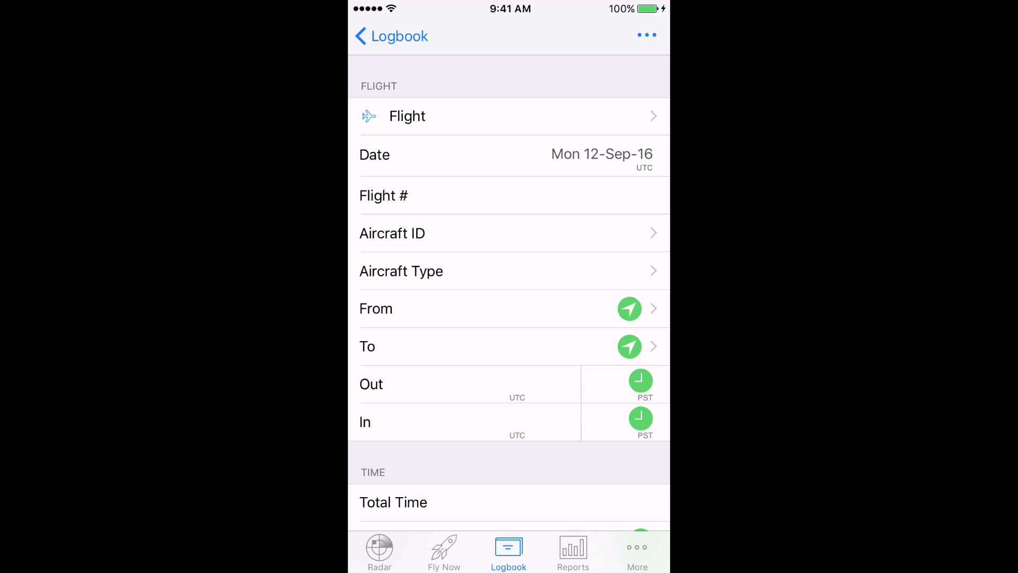
{"action": "scroll", "coordinate": [509, 318], "scroll_direction": "down", "scroll_amount": 7}
{"action": "left_click", "coordinate": [509, 208]}
{"action": "type", "text": "25"}
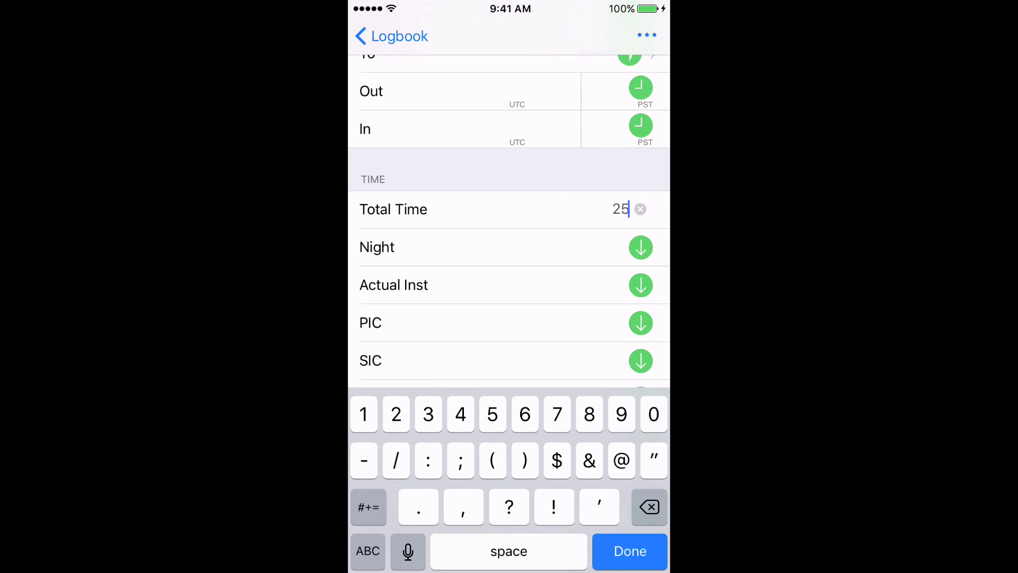
{"action": "type", "text": "00"}
{"action": "left_click", "coordinate": [630, 551]}
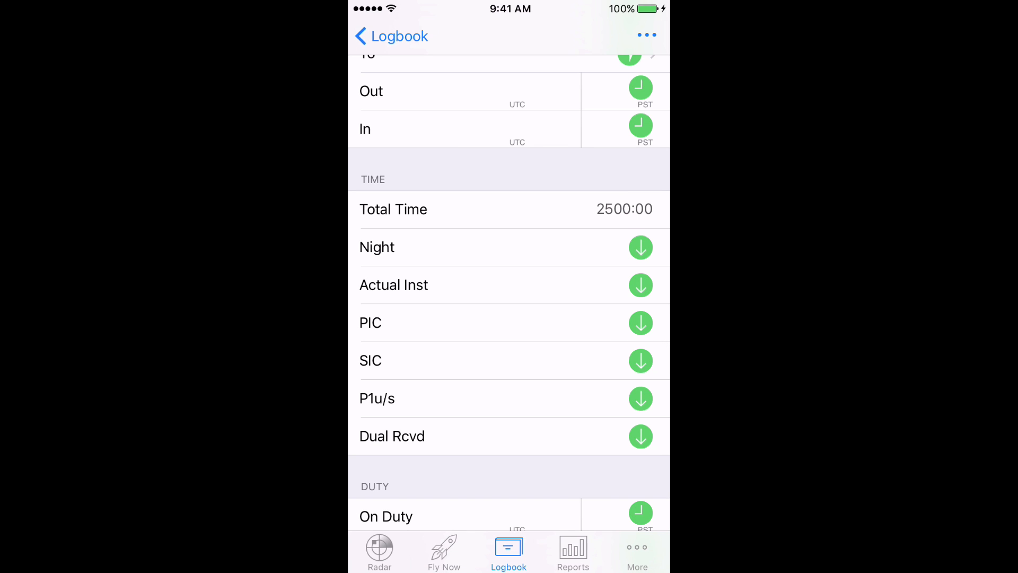
{"action": "scroll", "coordinate": [509, 287], "scroll_direction": "up", "scroll_amount": 5}
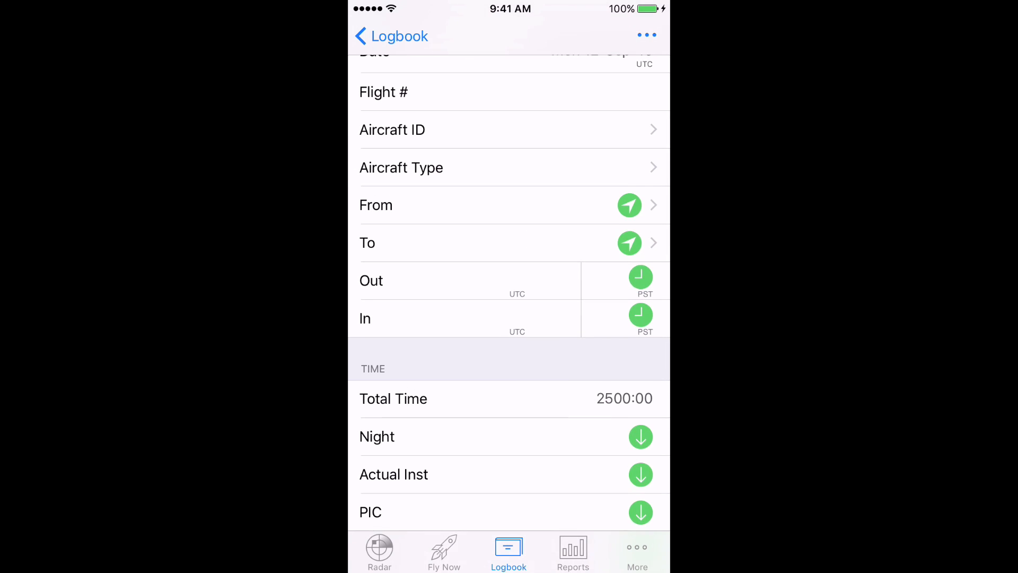
Set the date year to 2010, add the remark 'Balance forward' and save the flight.
{"action": "left_click", "coordinate": [510, 187]}
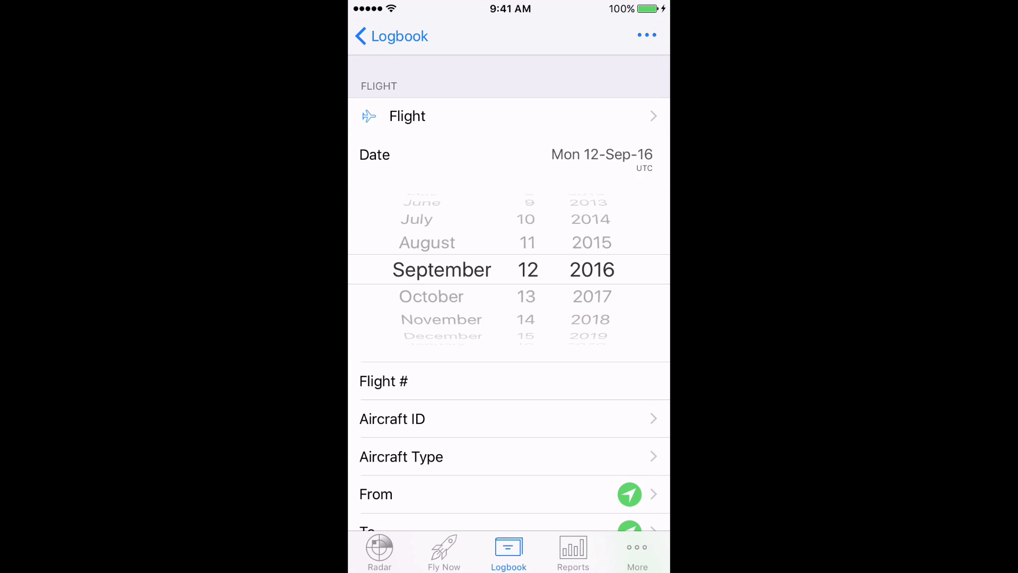
{"action": "scroll", "coordinate": [591, 270], "scroll_direction": "up", "scroll_amount": 6}
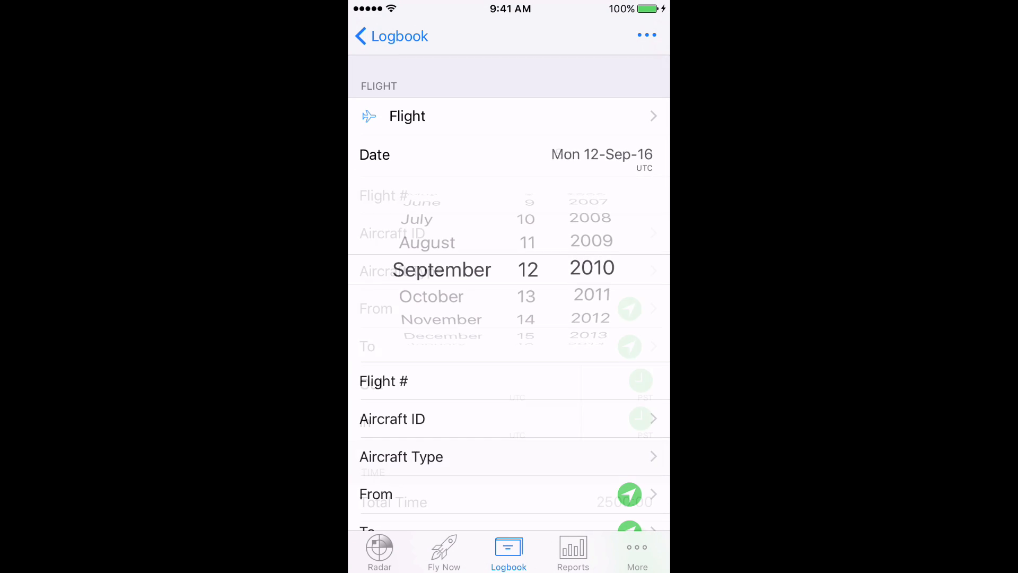
{"action": "scroll", "coordinate": [509, 318], "scroll_direction": "down", "scroll_amount": 3}
{"action": "left_click", "coordinate": [510, 279]}
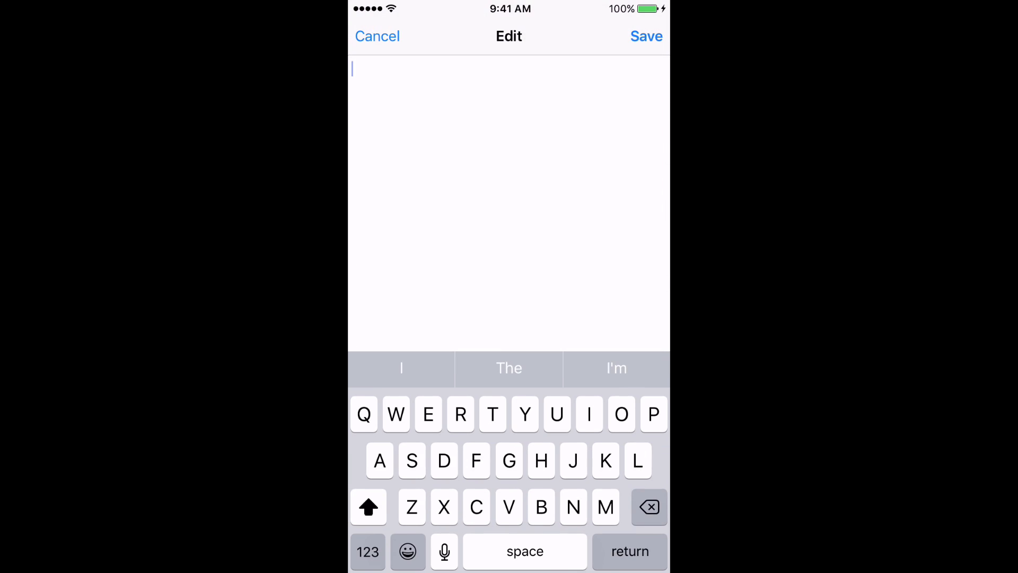
{"action": "type", "text": "Balance forward"}
{"action": "left_click", "coordinate": [645, 36]}
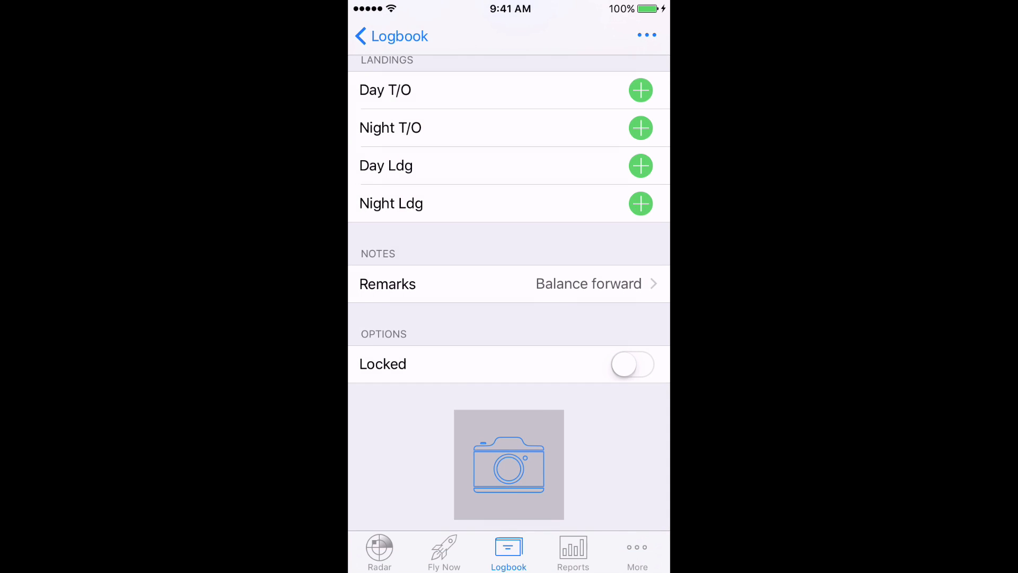
{"action": "left_click", "coordinate": [394, 36]}
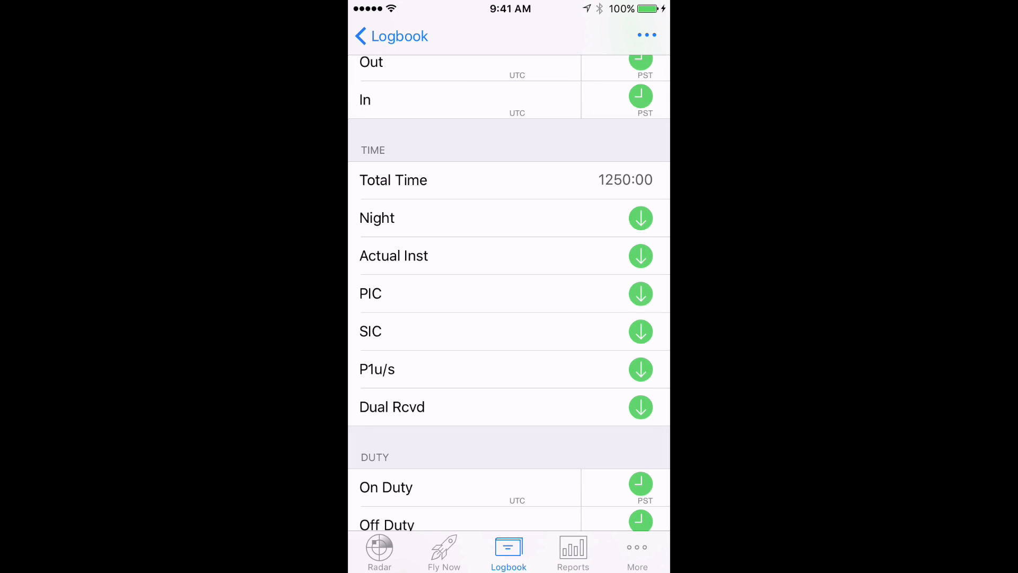
Copy the total time into PIC and log 100:00 of night time.
{"action": "left_click", "coordinate": [640, 294]}
{"action": "left_click", "coordinate": [640, 218]}
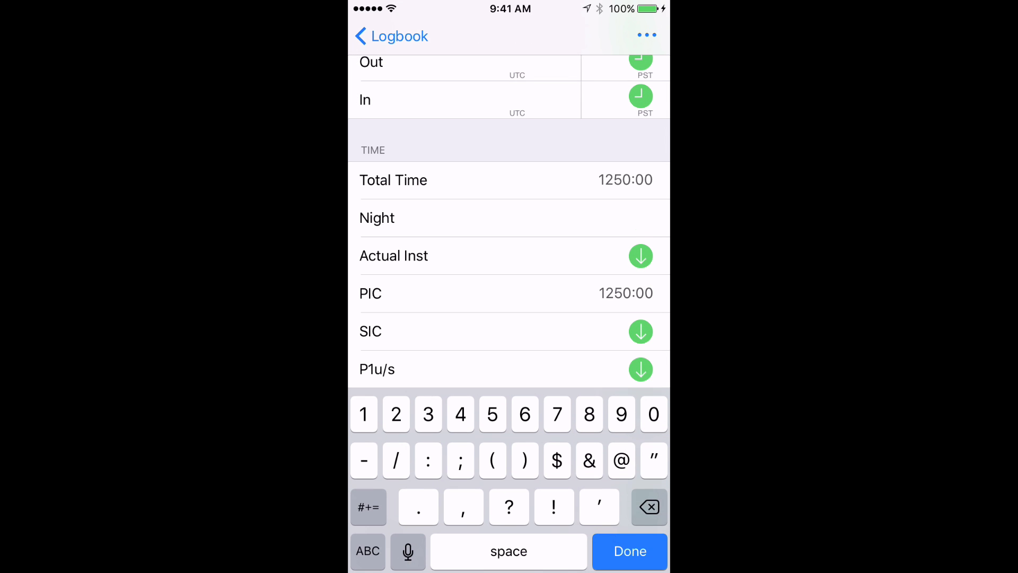
{"action": "type", "text": "100"}
{"action": "left_click", "coordinate": [630, 550]}
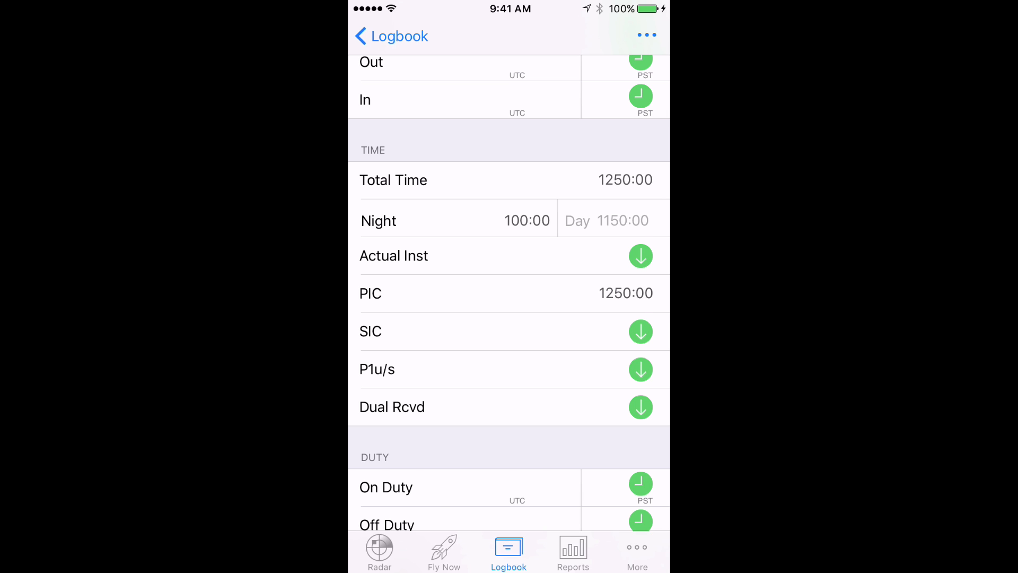
Enter 250:00 total copied into PIC and Dual Rcvd, with 25:00 night.
{"action": "left_click", "coordinate": [626, 180]}
{"action": "type", "text": "250"}
{"action": "left_click", "coordinate": [630, 551]}
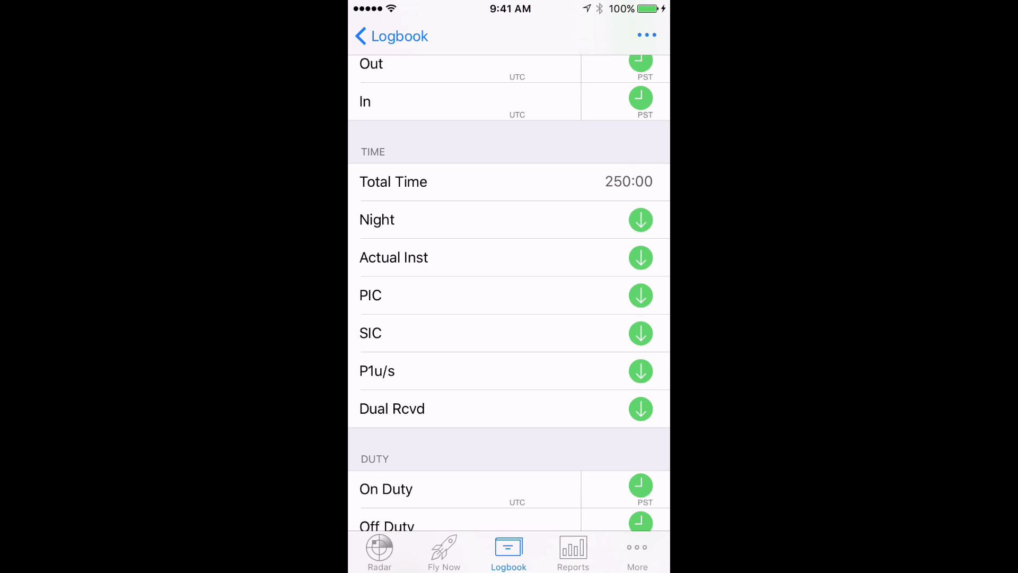
{"action": "left_click", "coordinate": [640, 295]}
{"action": "left_click", "coordinate": [641, 408]}
{"action": "left_click", "coordinate": [640, 220]}
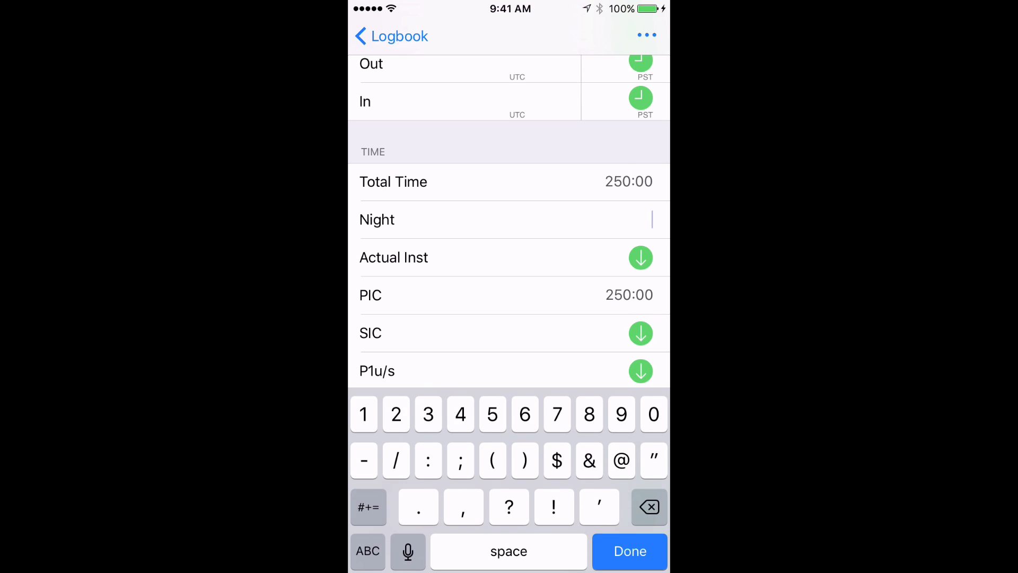
{"action": "type", "text": "25"}
{"action": "left_click", "coordinate": [630, 551]}
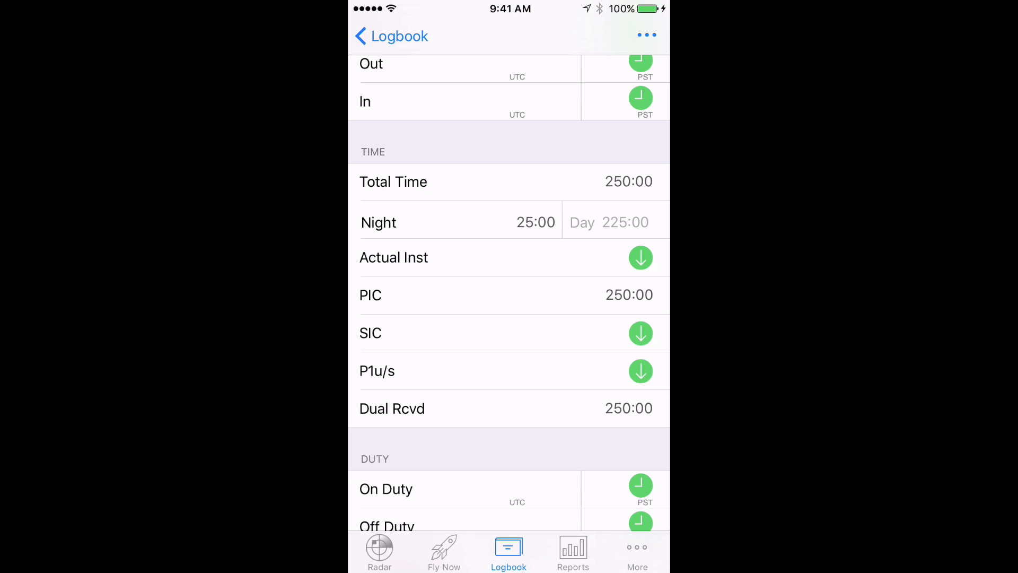
Enter 1000:00 total copied into SIC, with 25:00 night.
{"action": "left_click", "coordinate": [628, 182]}
{"action": "type", "text": "1000"}
{"action": "left_click", "coordinate": [631, 550]}
{"action": "left_click", "coordinate": [640, 333]}
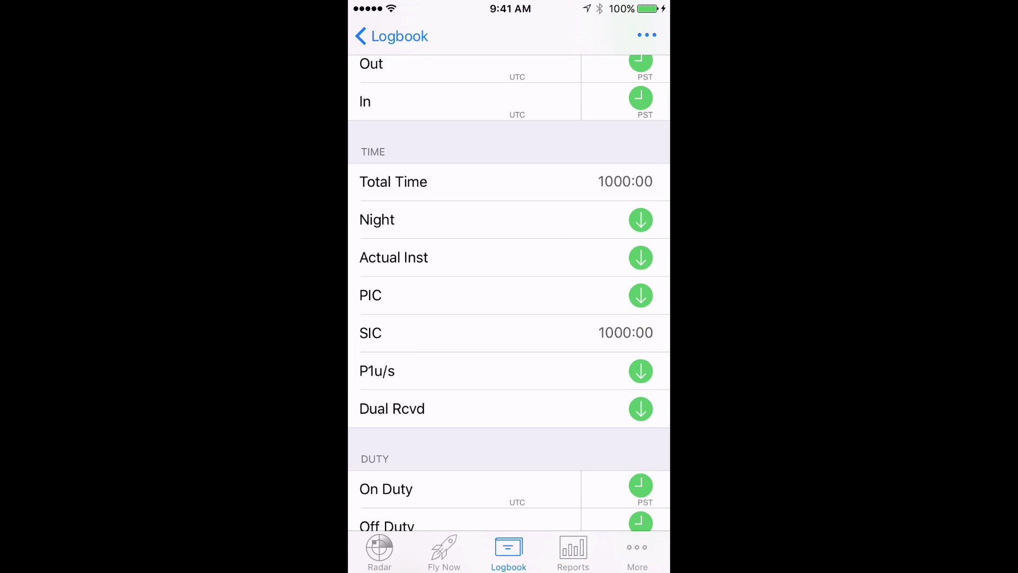
{"action": "left_click", "coordinate": [640, 220]}
{"action": "type", "text": "25"}
{"action": "left_click", "coordinate": [630, 550]}
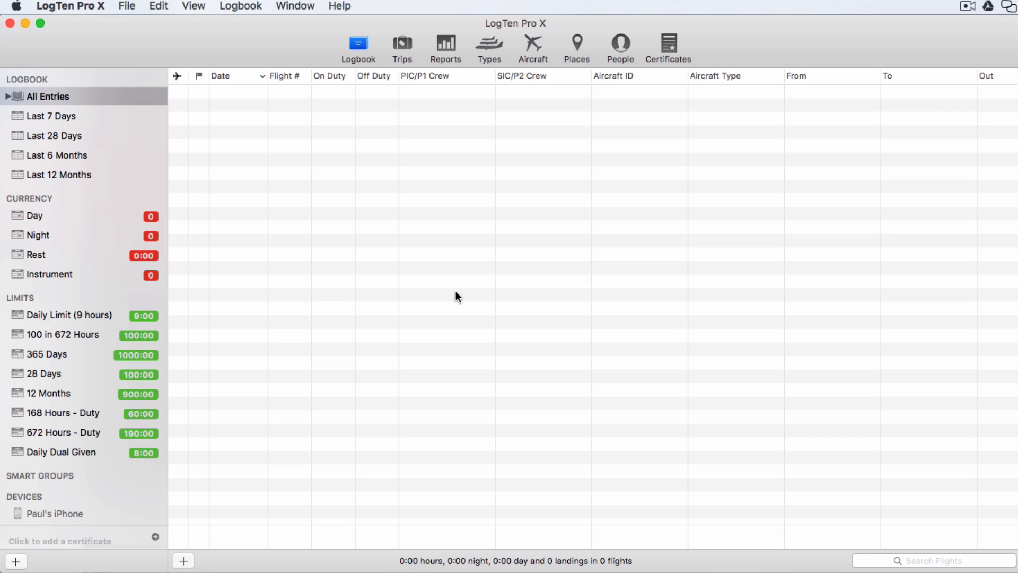
Create aircraft type 'SEL Balance Forward' with class Single-Engine Land on the Mac.
{"action": "left_click", "coordinate": [492, 43]}
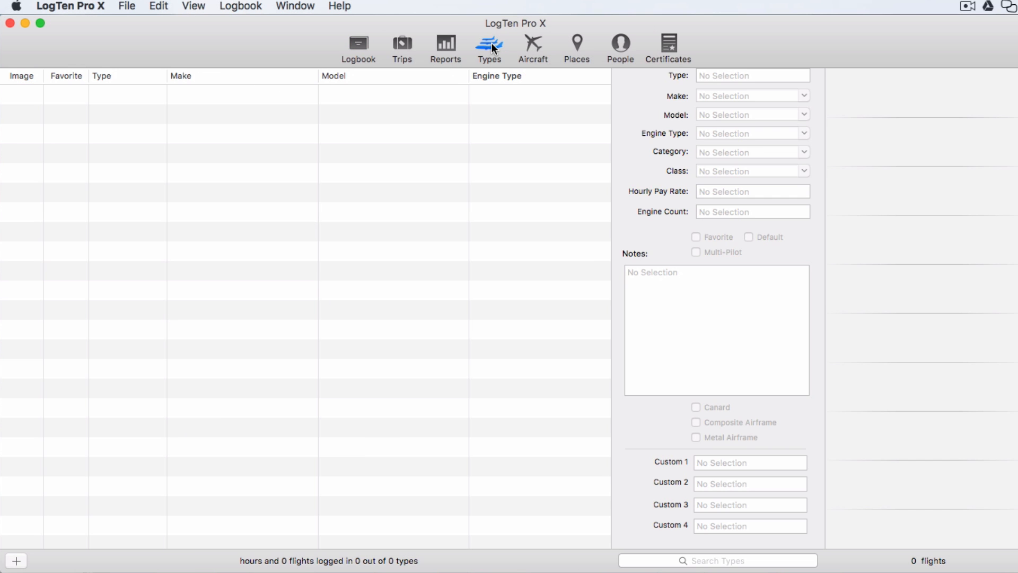
{"action": "left_click", "coordinate": [16, 560]}
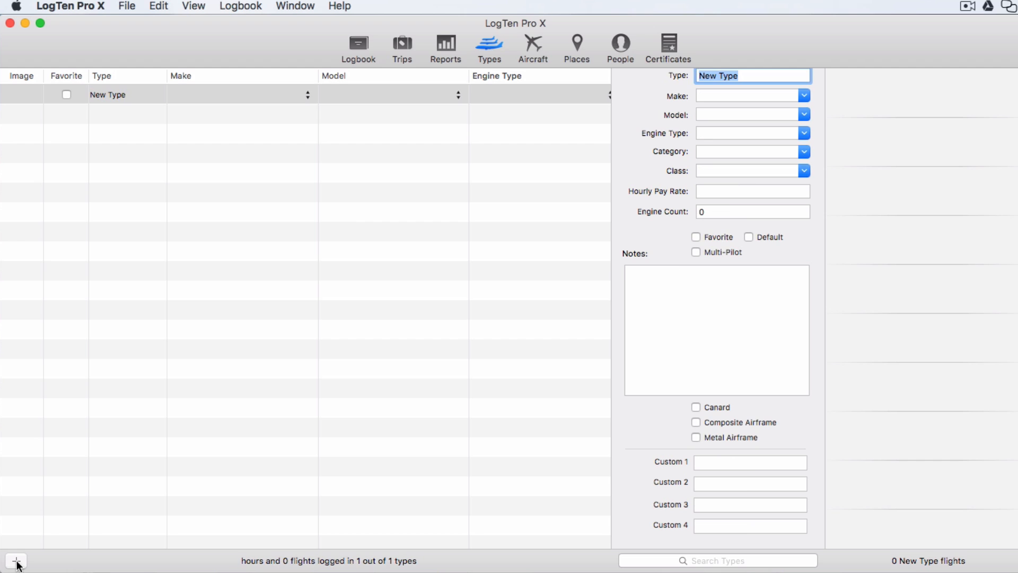
{"action": "type", "text": "SEL Balance Forward"}
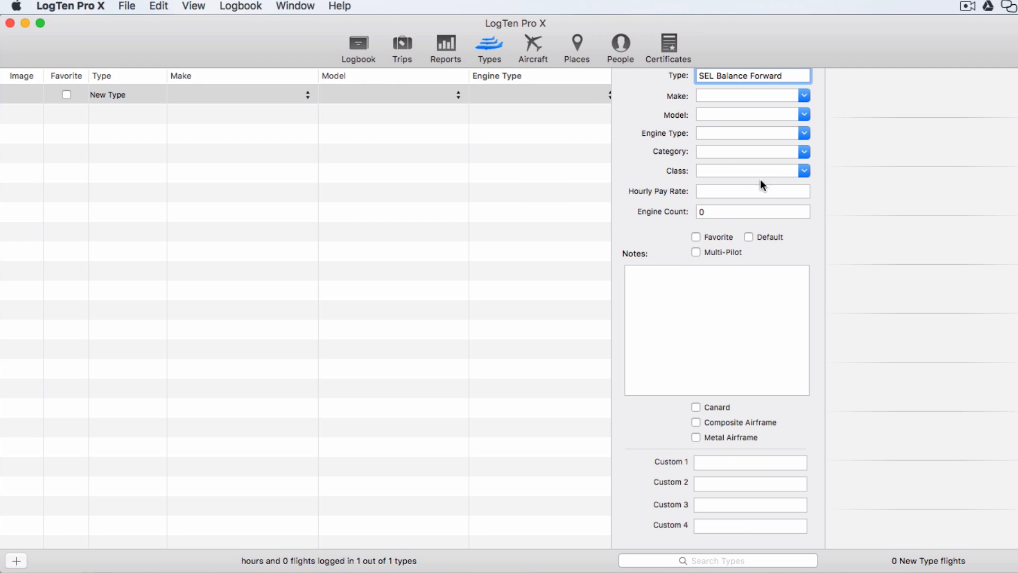
{"action": "left_click", "coordinate": [747, 170]}
{"action": "type", "text": "Single-Engine Land"}
{"action": "key", "text": "Tab"}
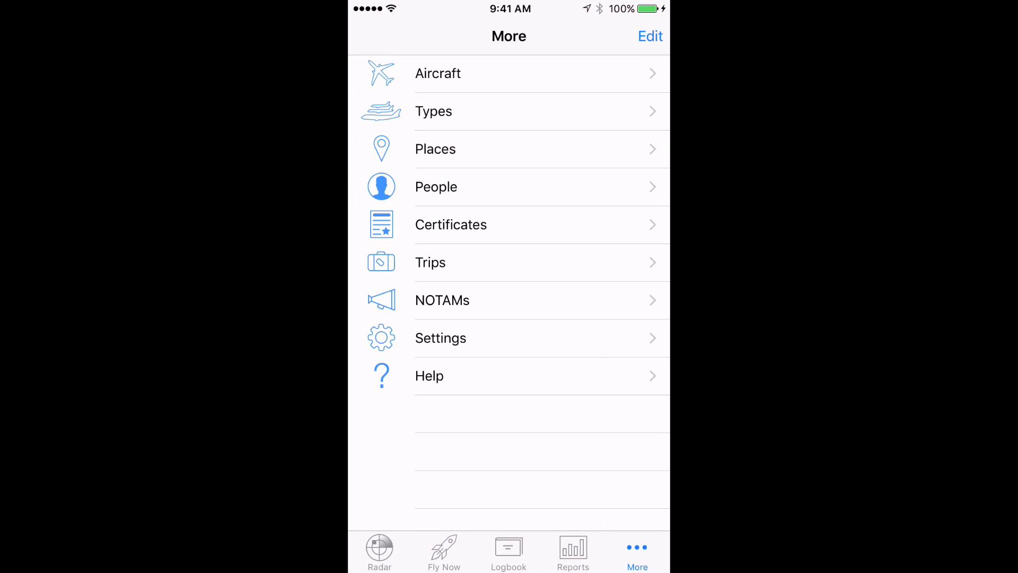
Create aircraft type 'MEL BALANCE FORWARD' with class Multi-Engine Land on the iPhone.
{"action": "left_click", "coordinate": [509, 112]}
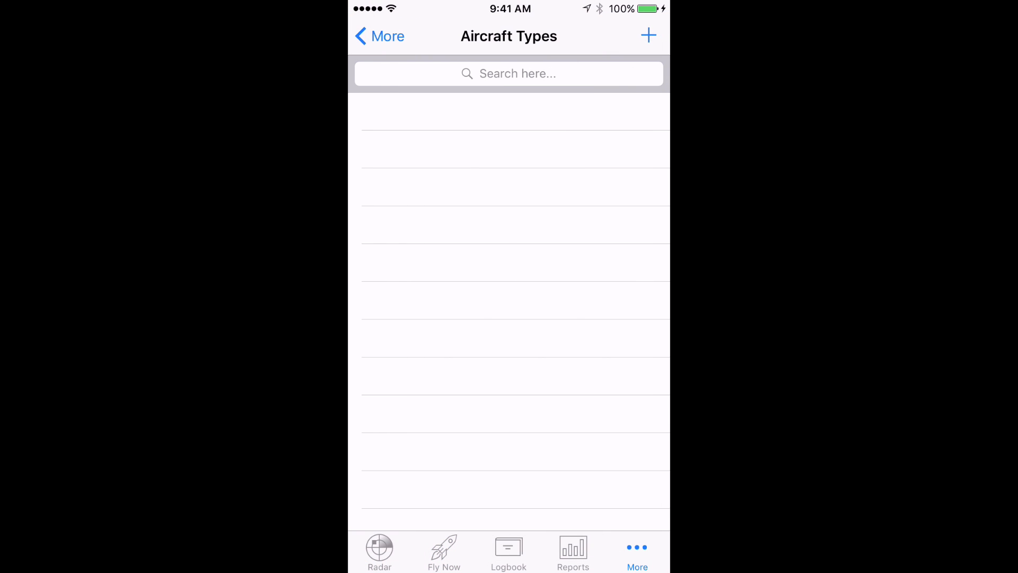
{"action": "left_click", "coordinate": [648, 36]}
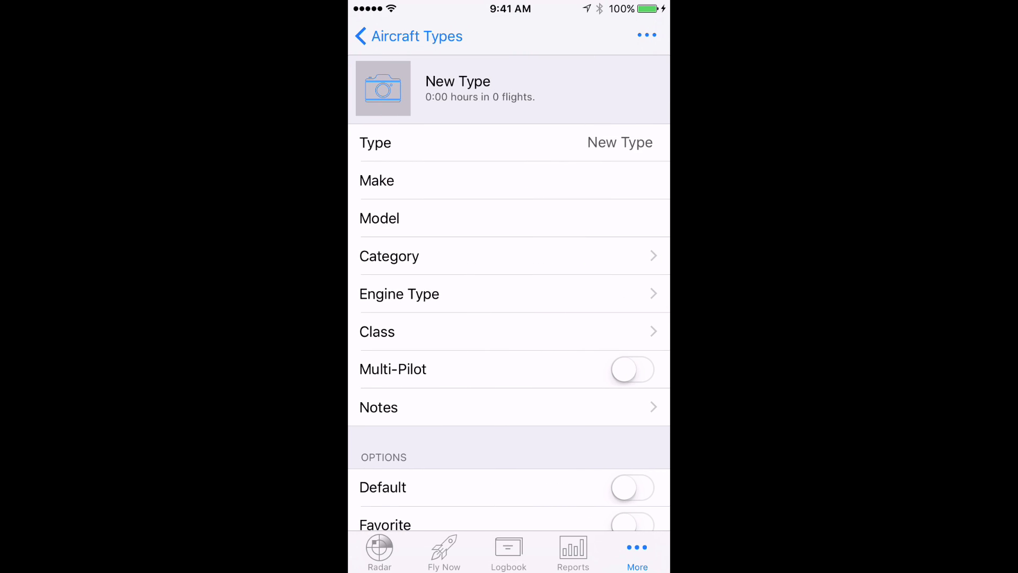
{"action": "left_click", "coordinate": [557, 142]}
{"action": "type", "text": "MEL B"}
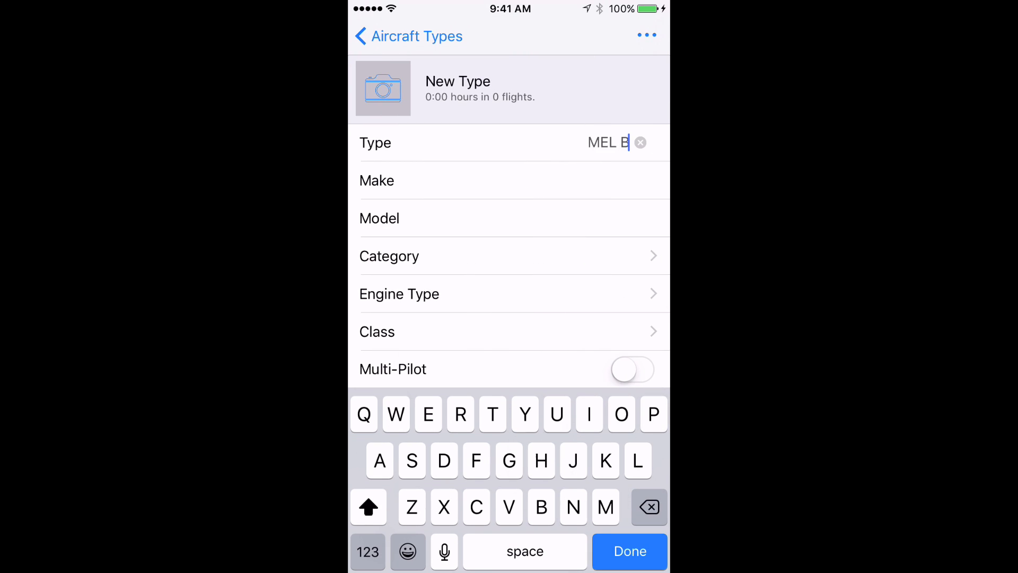
{"action": "type", "text": "ALANCE FORWARD"}
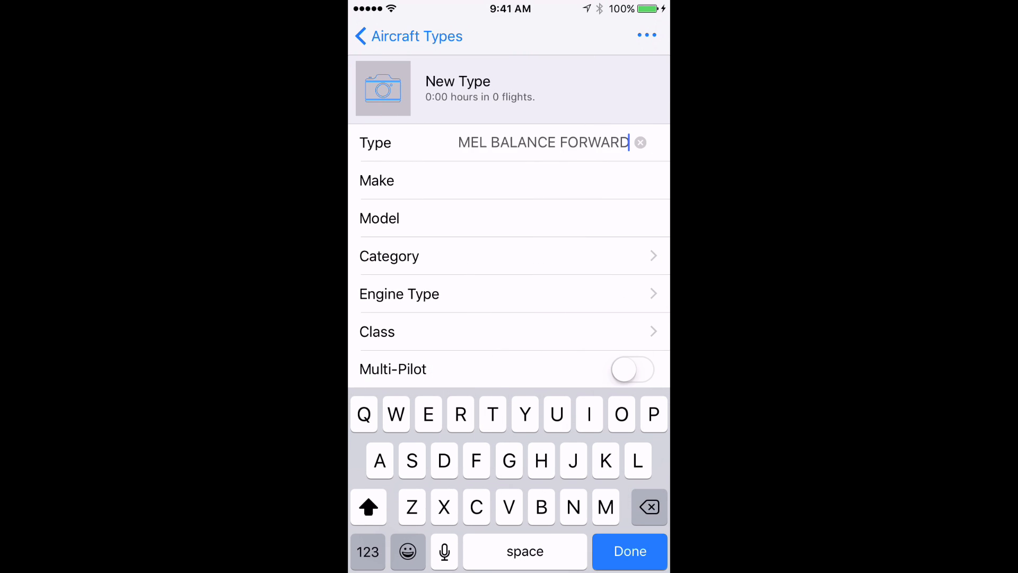
{"action": "left_click", "coordinate": [510, 332]}
{"action": "left_click", "coordinate": [446, 227]}
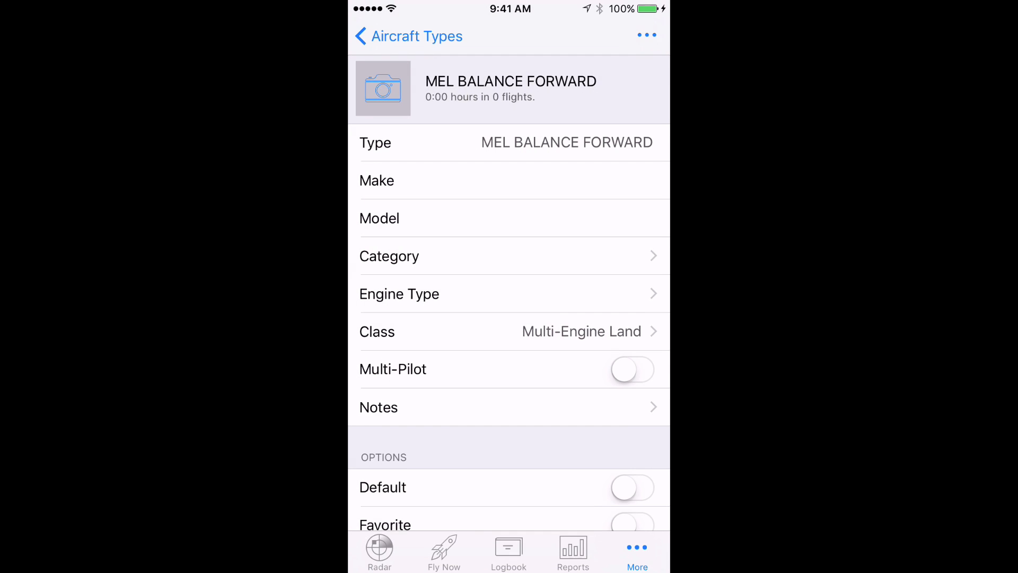
Log a SEL BALANCE FORWARD flight with 2000:00 total time and save it.
{"action": "left_click", "coordinate": [408, 36]}
{"action": "left_click", "coordinate": [508, 553]}
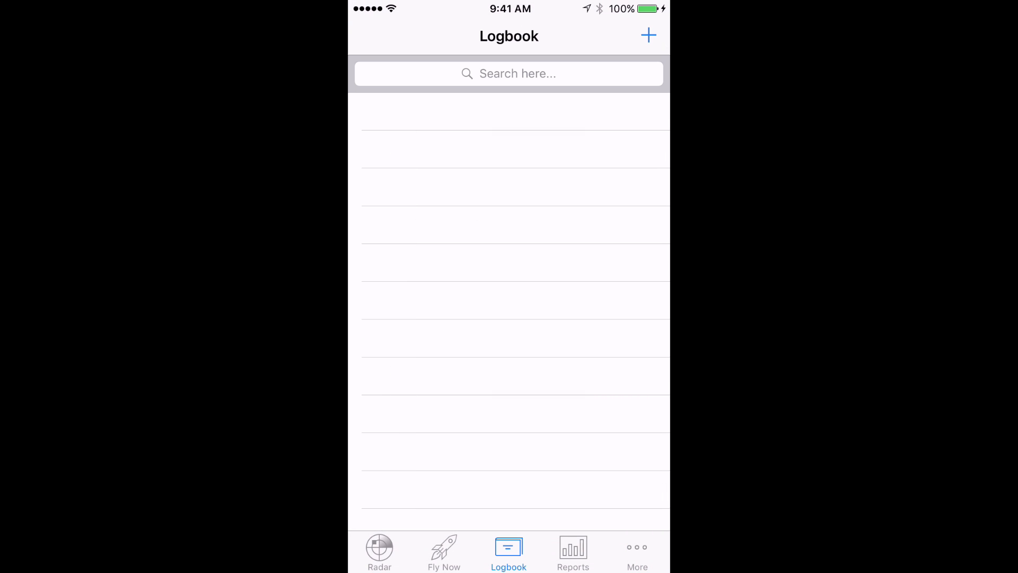
{"action": "left_click", "coordinate": [648, 35]}
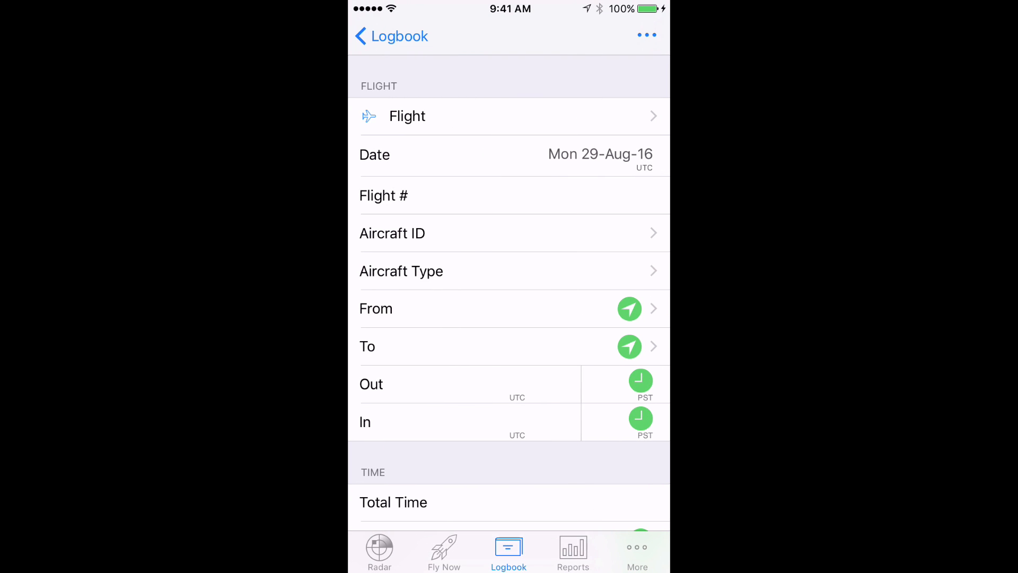
{"action": "left_click", "coordinate": [509, 271]}
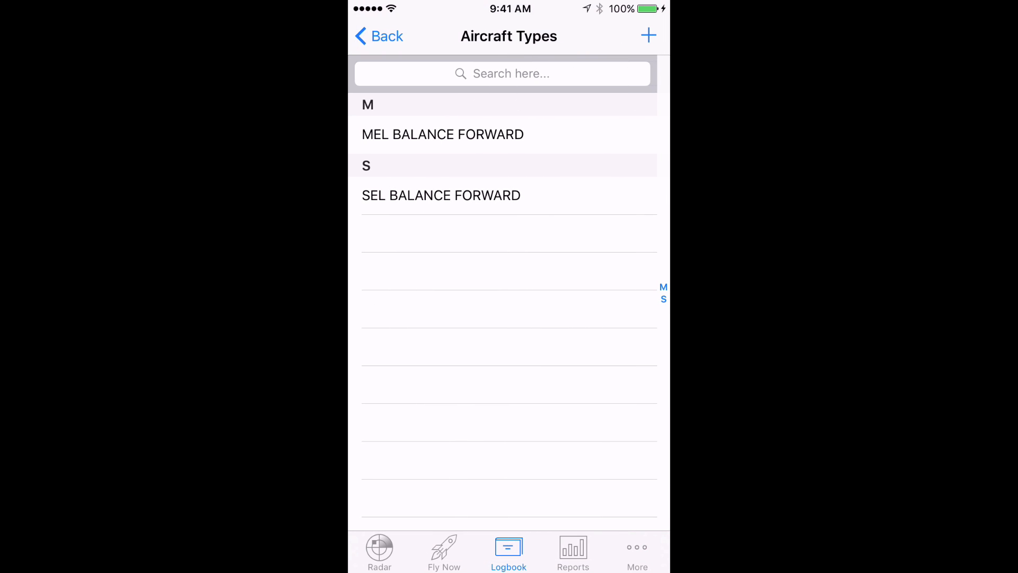
{"action": "left_click", "coordinate": [441, 196]}
{"action": "scroll", "coordinate": [509, 319], "scroll_direction": "down", "scroll_amount": 2}
{"action": "scroll", "coordinate": [510, 318], "scroll_direction": "down", "scroll_amount": 5}
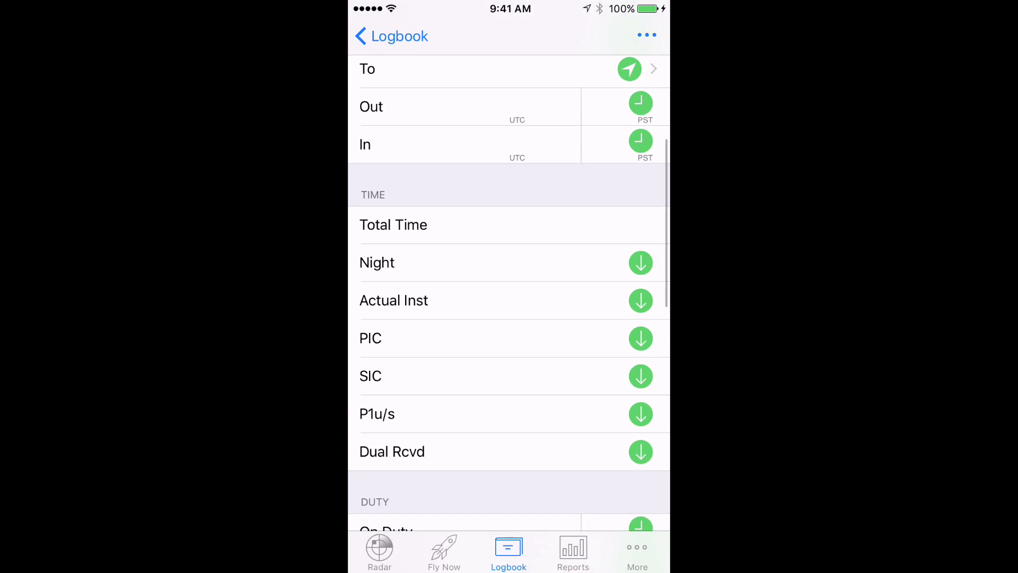
{"action": "left_click", "coordinate": [509, 225]}
{"action": "type", "text": "2000"}
{"action": "left_click", "coordinate": [630, 551]}
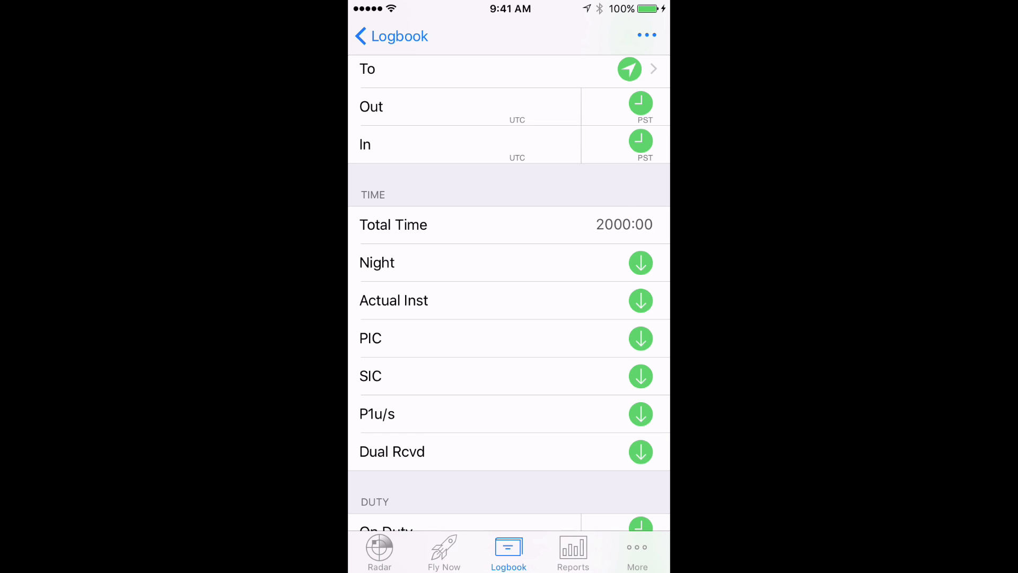
{"action": "left_click", "coordinate": [389, 36]}
Start a second flight using MEL BALANCE FORWARD and begin entering its total time.
{"action": "left_click", "coordinate": [649, 36]}
{"action": "scroll", "coordinate": [509, 287], "scroll_direction": "up", "scroll_amount": 5}
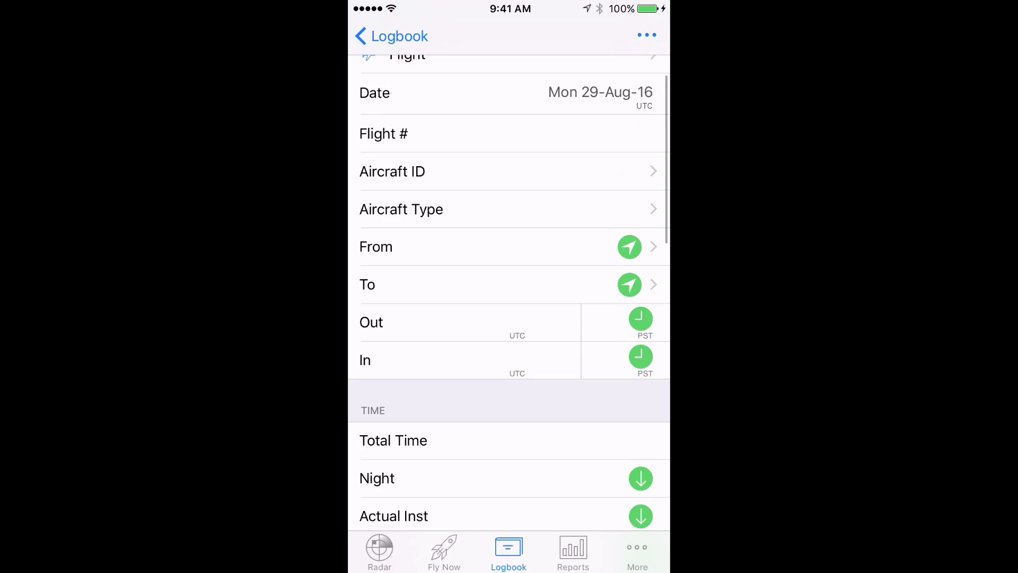
{"action": "left_click", "coordinate": [446, 264]}
{"action": "left_click", "coordinate": [442, 135]}
{"action": "scroll", "coordinate": [509, 318], "scroll_direction": "down", "scroll_amount": 3}
{"action": "left_click", "coordinate": [509, 356]}
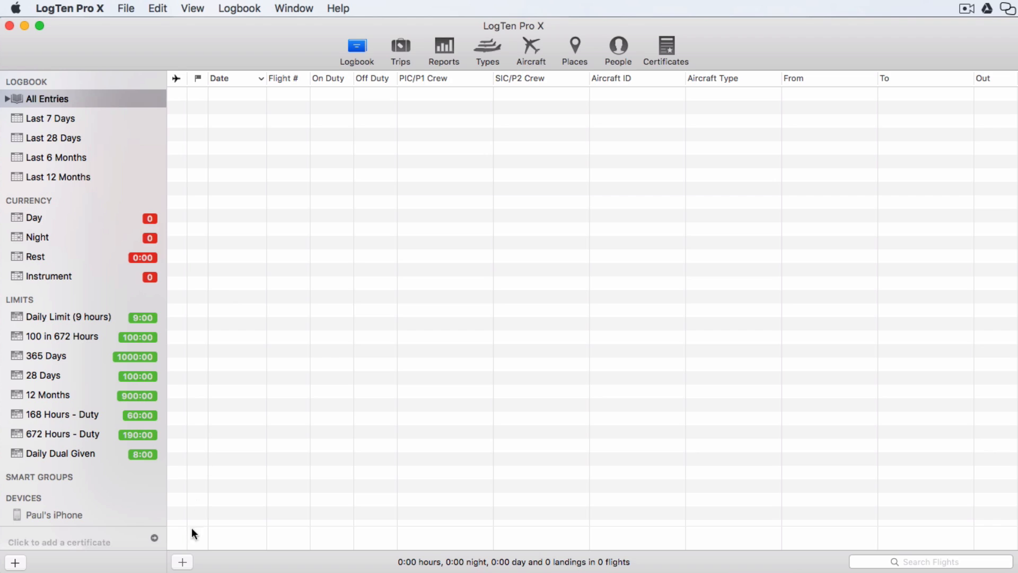
Add a new 29-Aug-16 flight on the Mac and start one on the iPhone.
{"action": "left_click", "coordinate": [182, 562]}
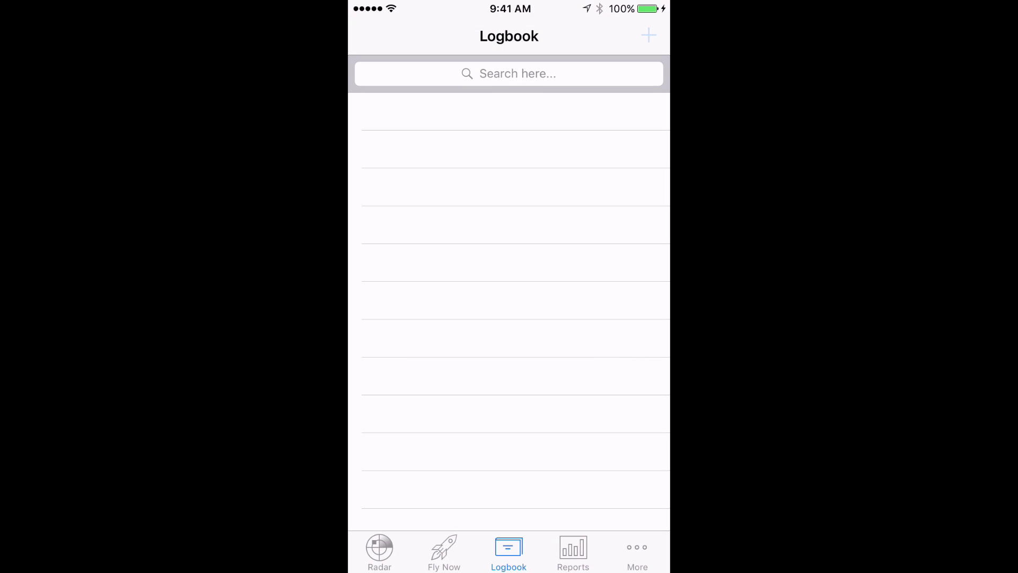
{"action": "left_click", "coordinate": [648, 36]}
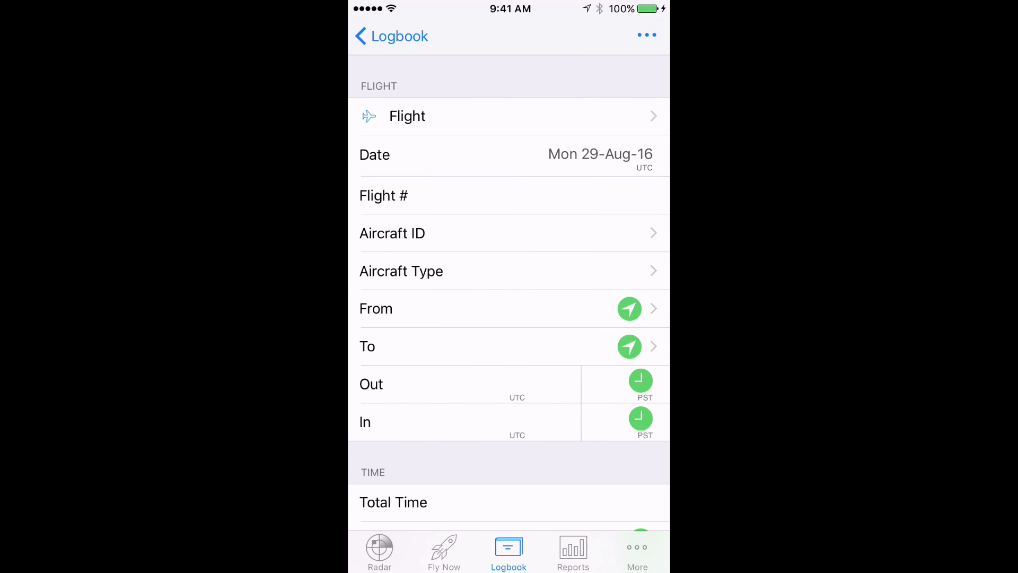
Search C17 and set the flight's aircraft type to C172.
{"action": "left_click", "coordinate": [509, 271]}
{"action": "left_click", "coordinate": [509, 74]}
{"action": "type", "text": "C17"}
{"action": "left_click", "coordinate": [509, 215]}
{"action": "scroll", "coordinate": [509, 318], "scroll_direction": "down", "scroll_amount": 5}
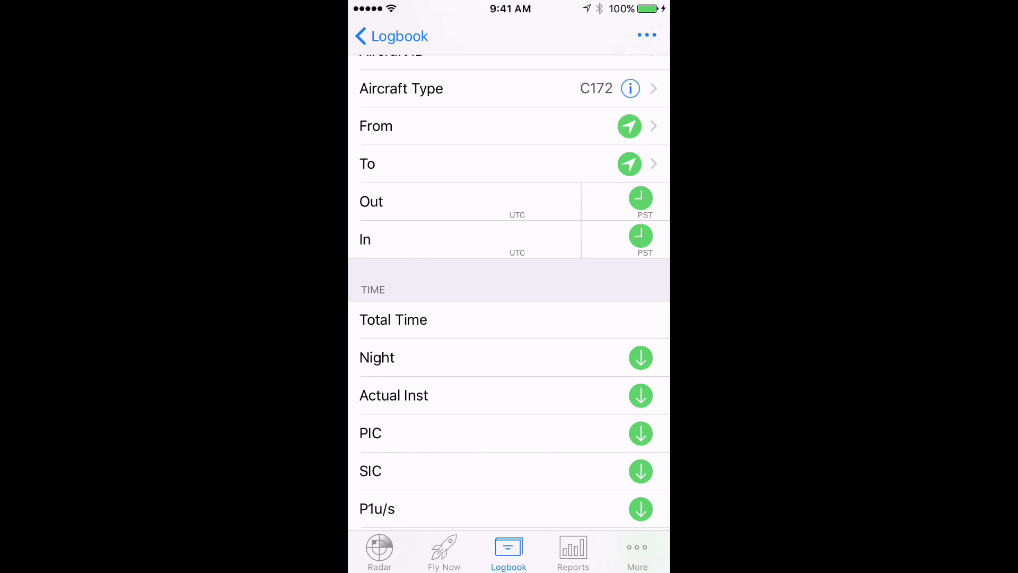
Enter 1000:00 total and 100:00 night, then save the flight.
{"action": "left_click", "coordinate": [557, 319]}
{"action": "type", "text": "1000"}
{"action": "left_click", "coordinate": [630, 551]}
{"action": "left_click", "coordinate": [640, 357]}
{"action": "type", "text": "100"}
{"action": "left_click", "coordinate": [630, 550]}
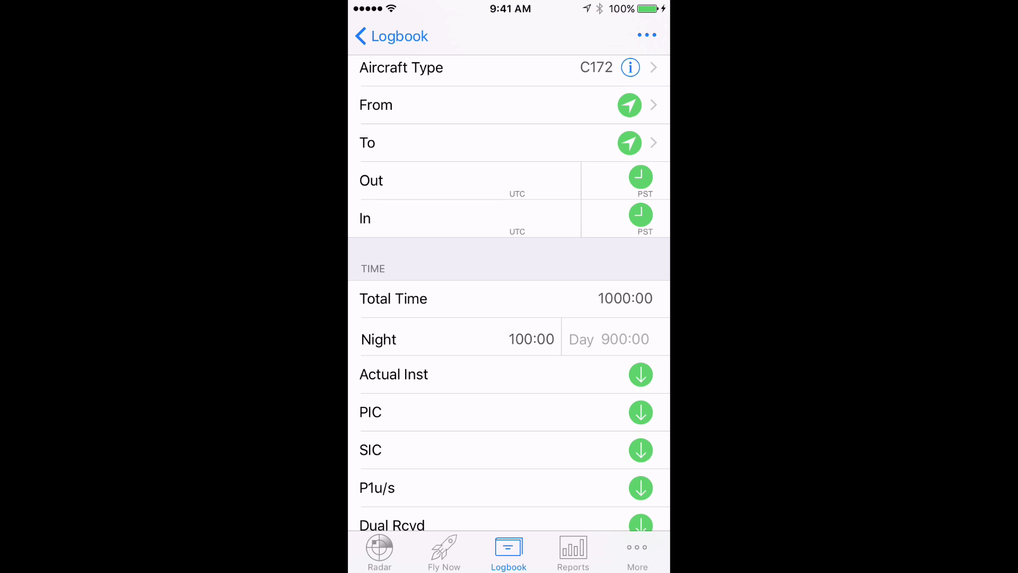
{"action": "left_click", "coordinate": [390, 36]}
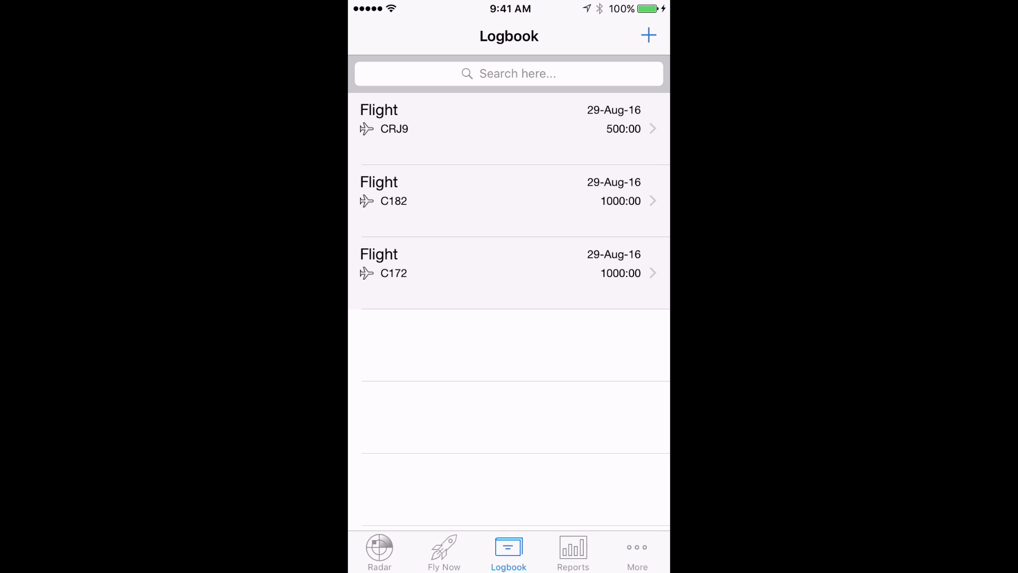
View All Entries totals: 3 flights, 2500:00 with 250:00 night, per aircraft type.
{"action": "left_click", "coordinate": [379, 552]}
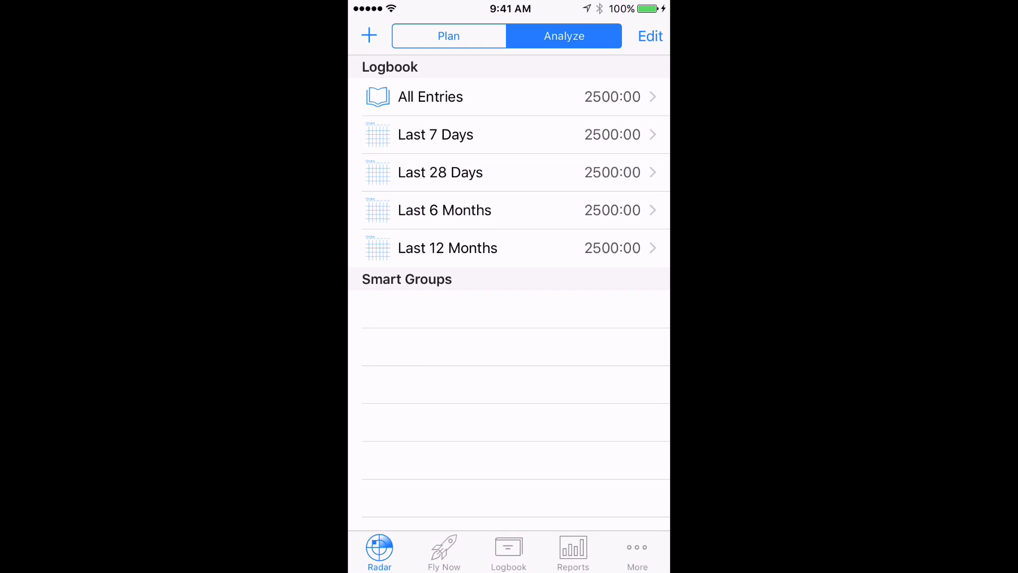
{"action": "left_click", "coordinate": [509, 96]}
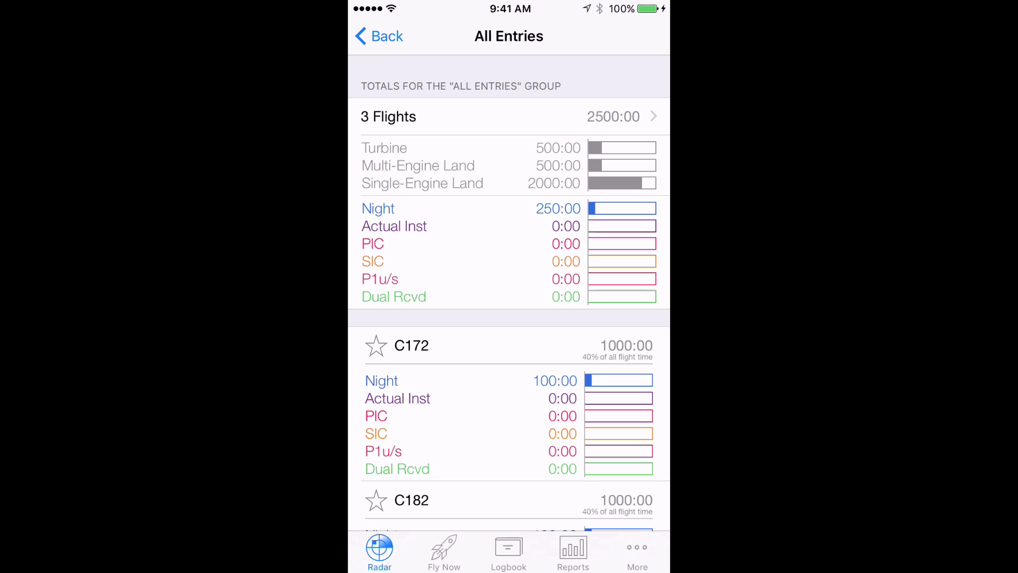
{"action": "scroll", "coordinate": [509, 318], "scroll_direction": "down", "scroll_amount": 5}
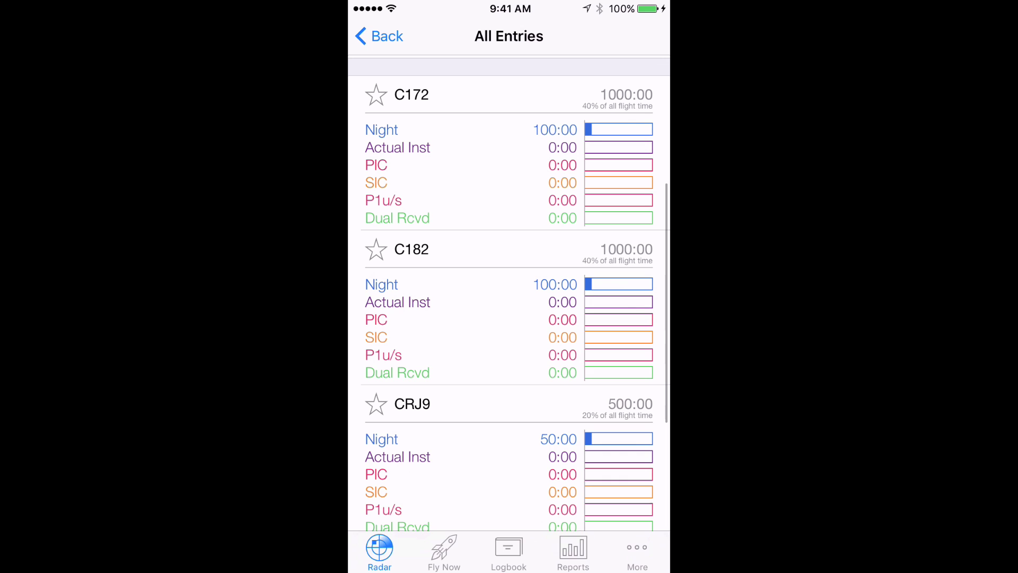
Reach the Contact Support form via More and Help.
{"action": "left_click", "coordinate": [637, 553]}
{"action": "left_click", "coordinate": [478, 376]}
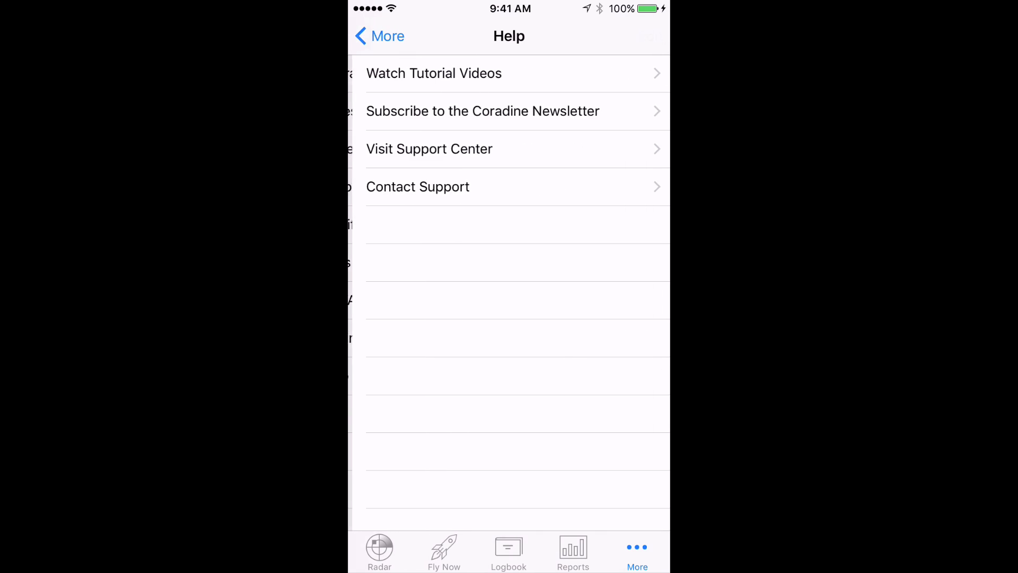
{"action": "left_click", "coordinate": [509, 186]}
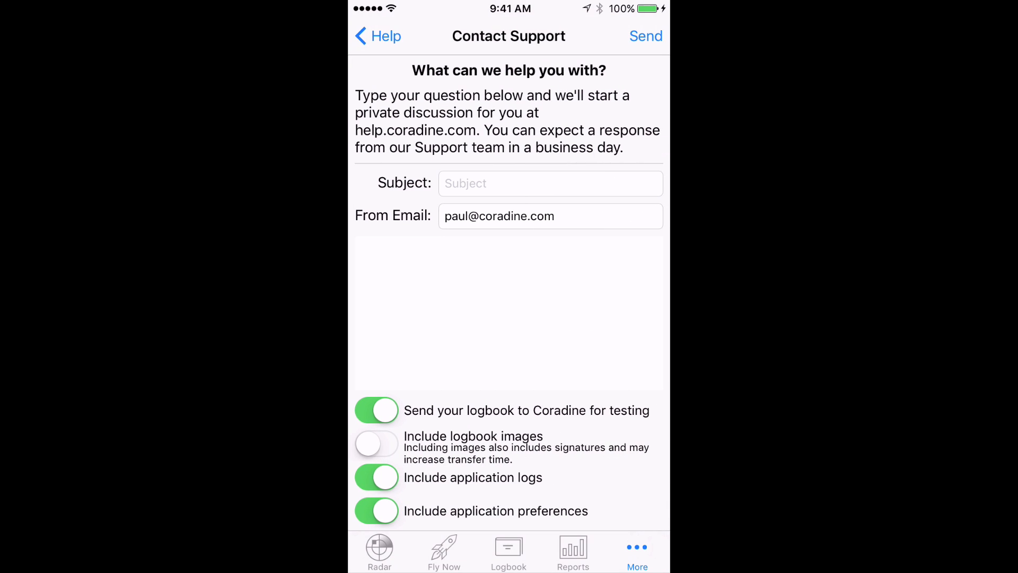